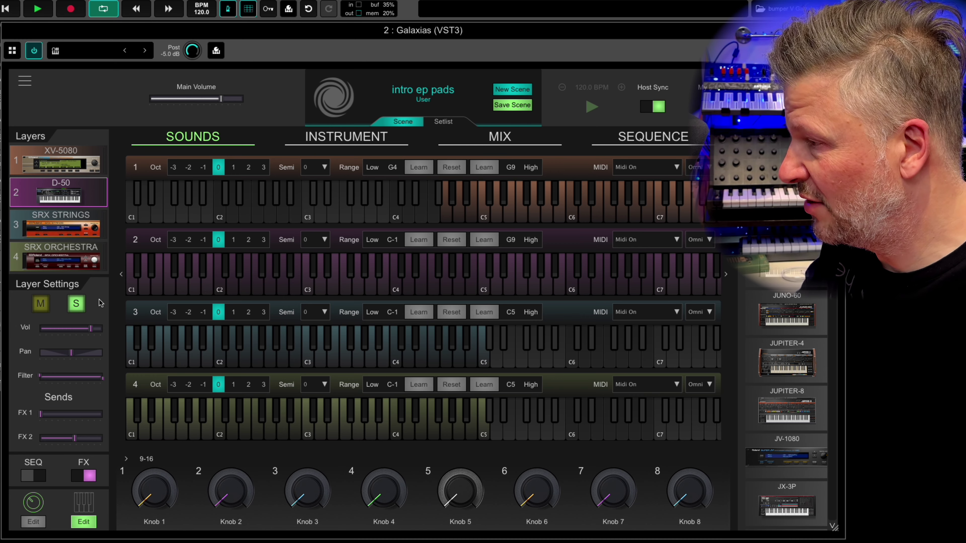
- Audition the SRX STRINGS and SRX ORCHESTRA layers of the intro ep pads scene by soloing them one at a time
click(61, 224)
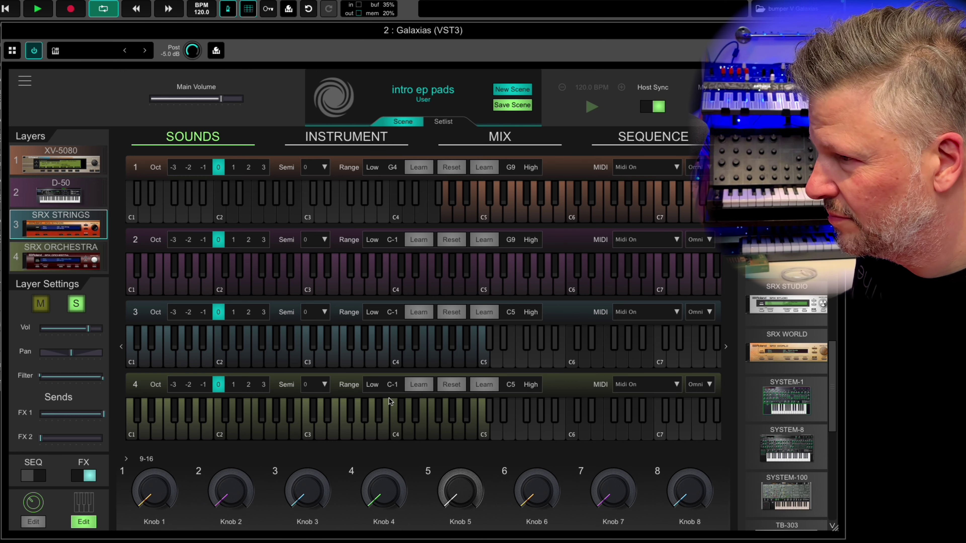
click(94, 263)
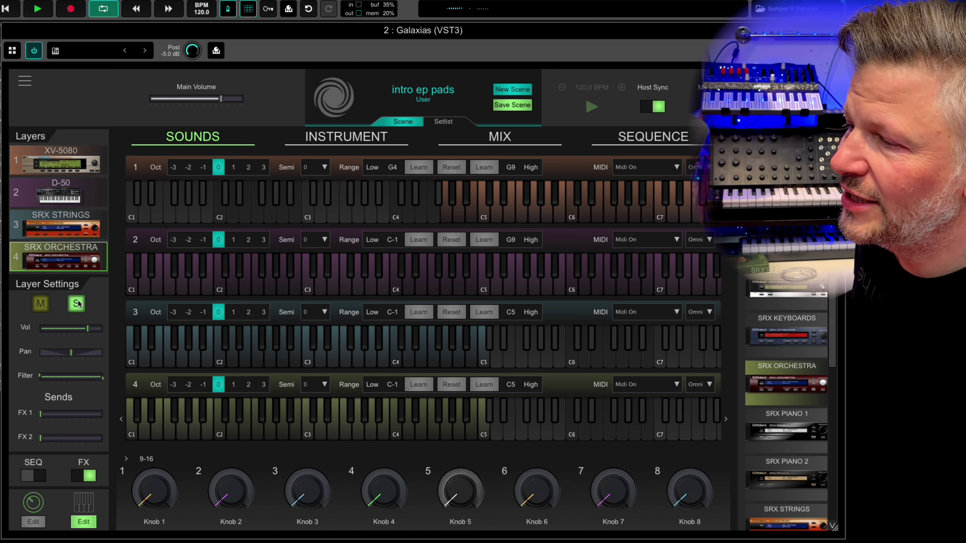
click(65, 215)
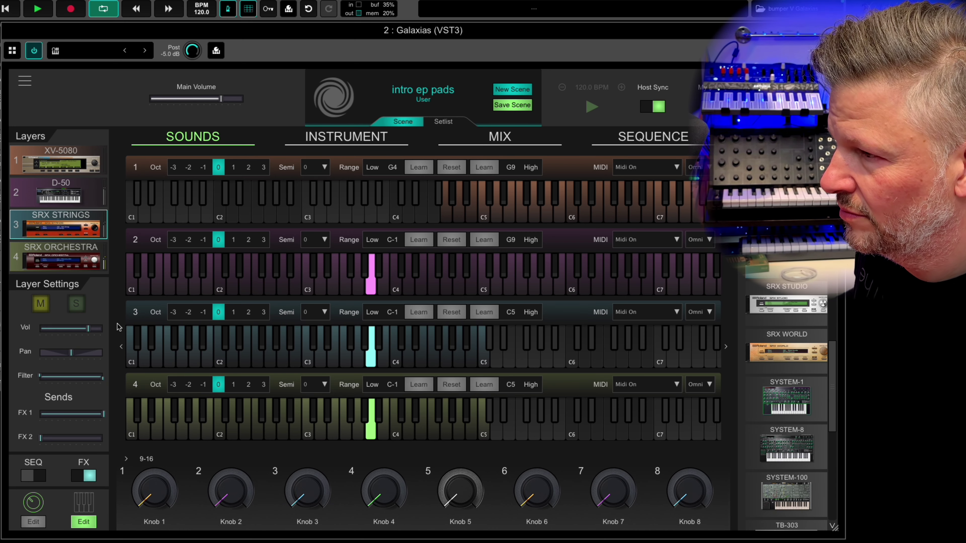
click(76, 303)
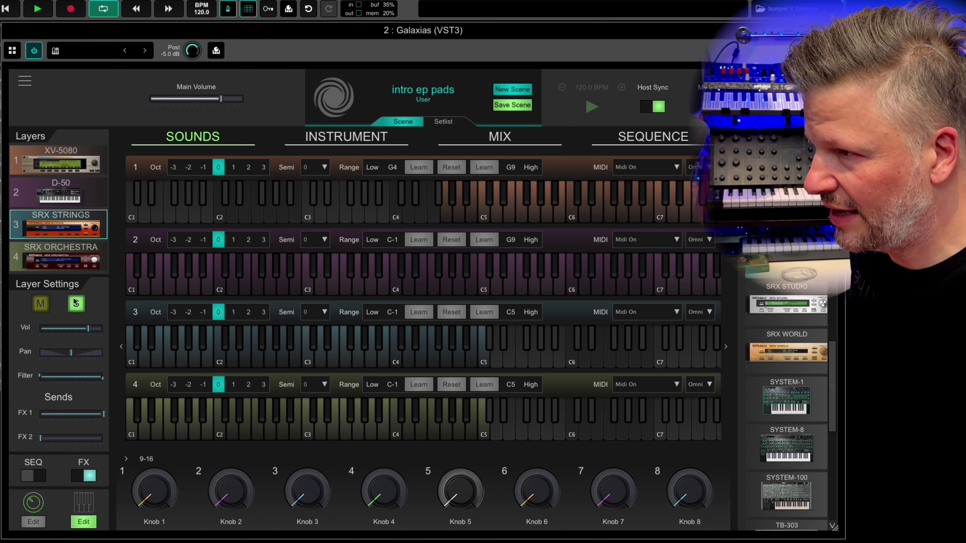
click(77, 303)
click(61, 256)
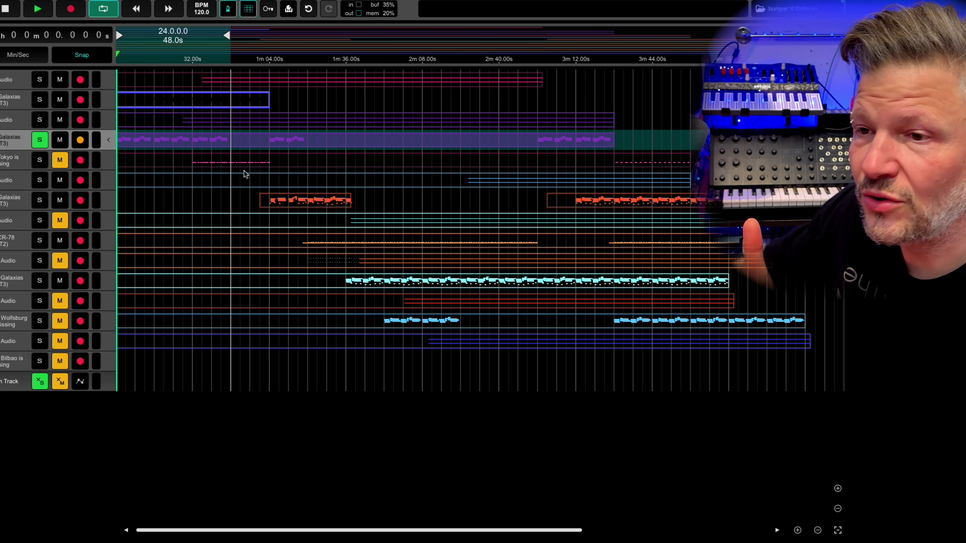
- Open the Galaxias instance with the juno 2 scene and review its JUNO-106 instrument and sequence pages
double_click(11, 100)
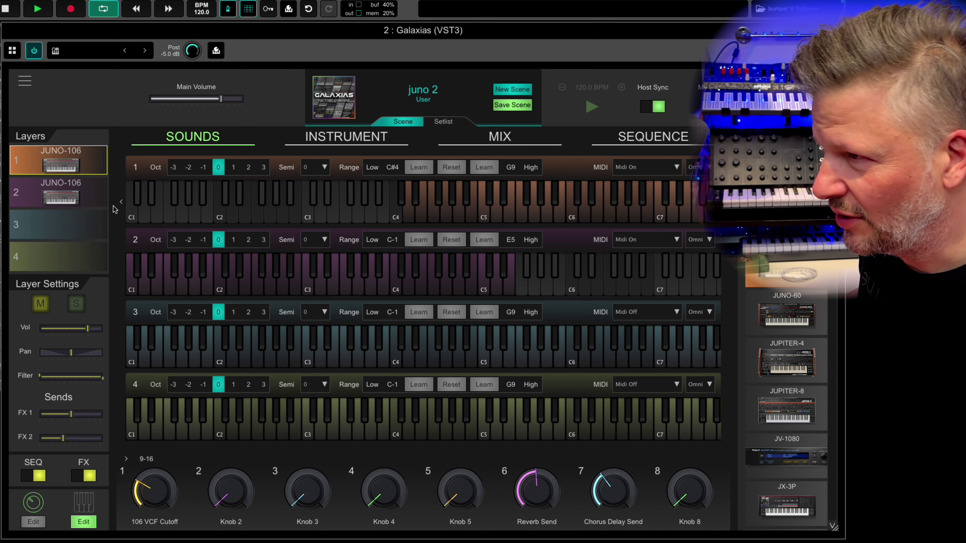
click(78, 190)
click(346, 136)
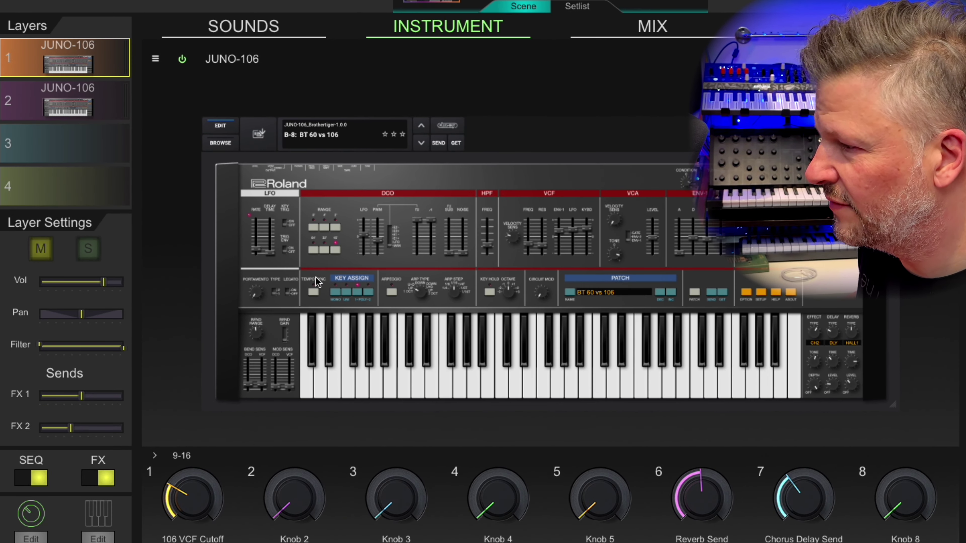
click(856, 25)
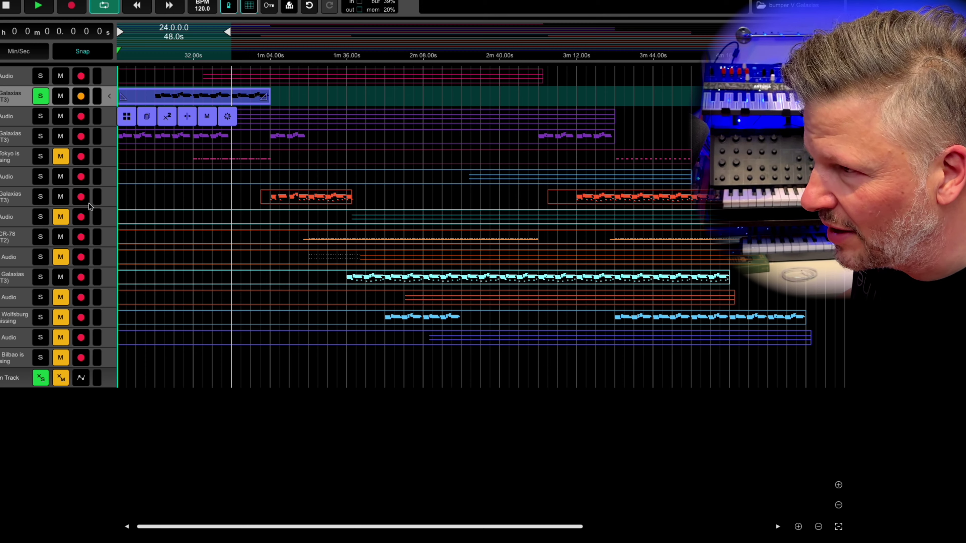
- Open the Galaxias instance with the SYSTEM-100 scene, check its layer key ranges and show the layer mixer
double_click(16, 201)
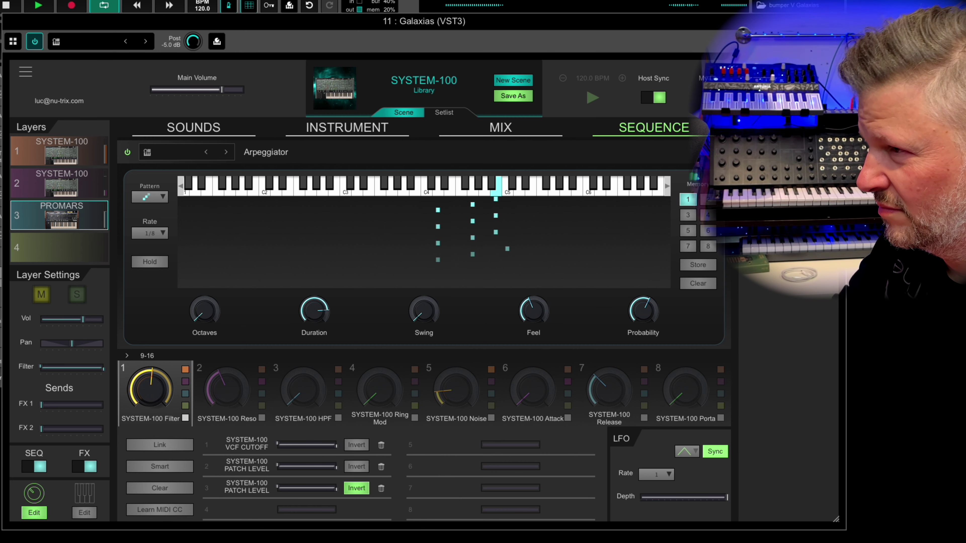
click(89, 513)
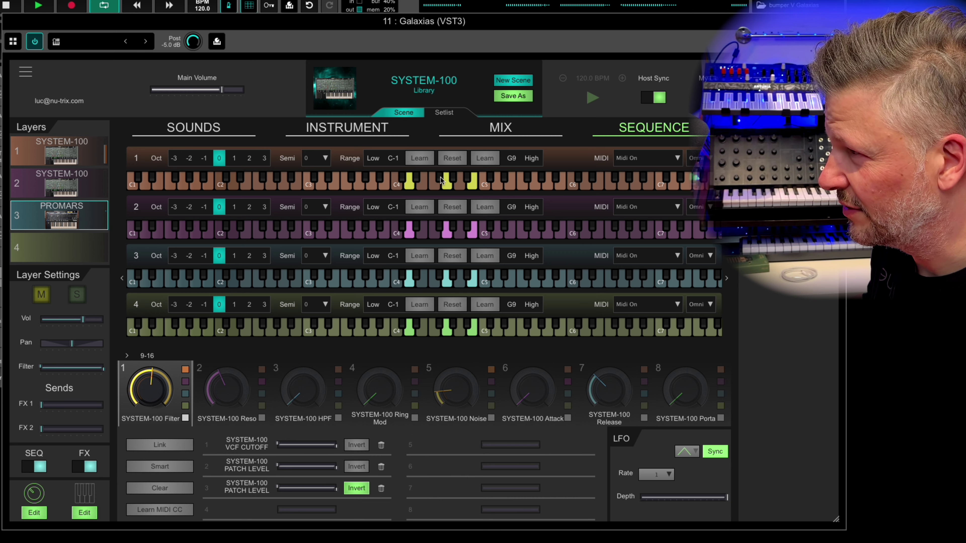
click(510, 130)
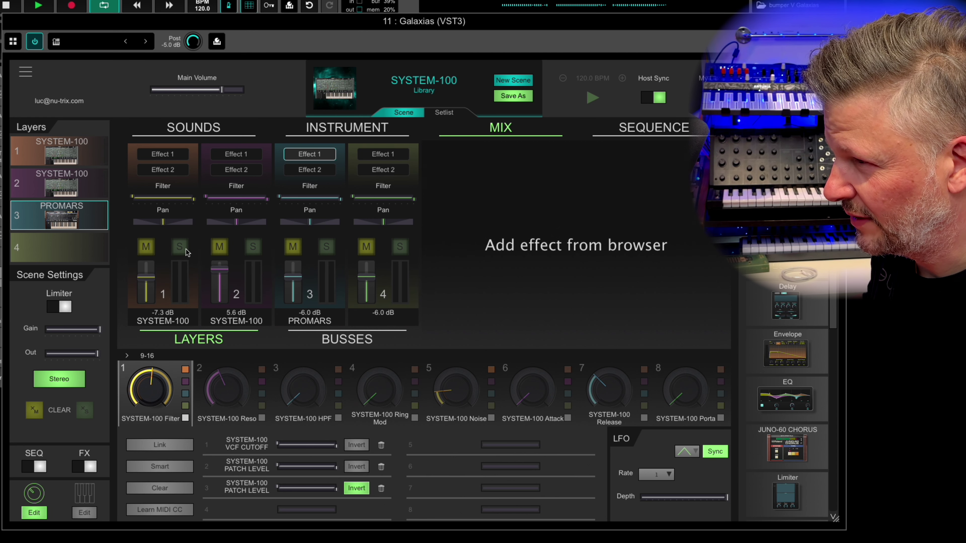
- Solo the two SYSTEM-100 layers and the PROMARS layer in turn to hear each one alone
click(177, 243)
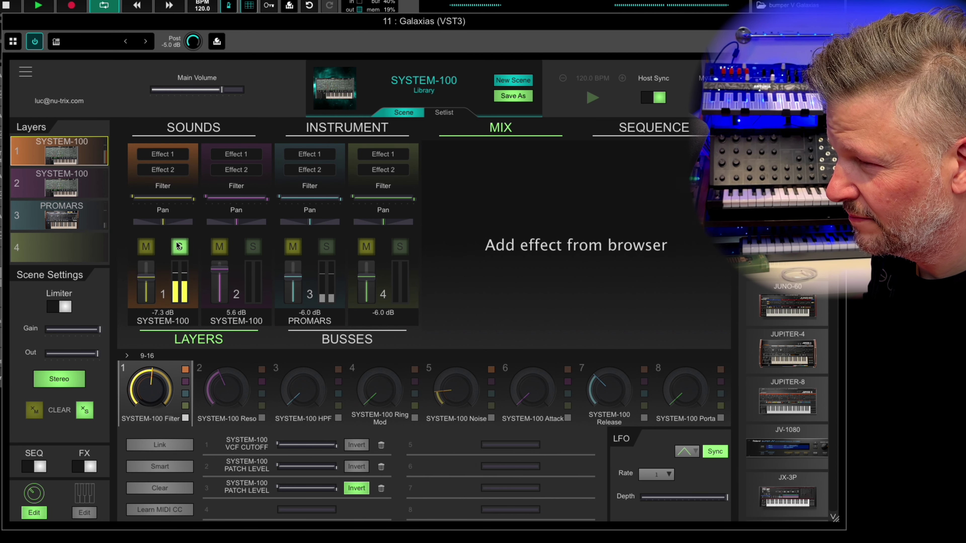
click(253, 246)
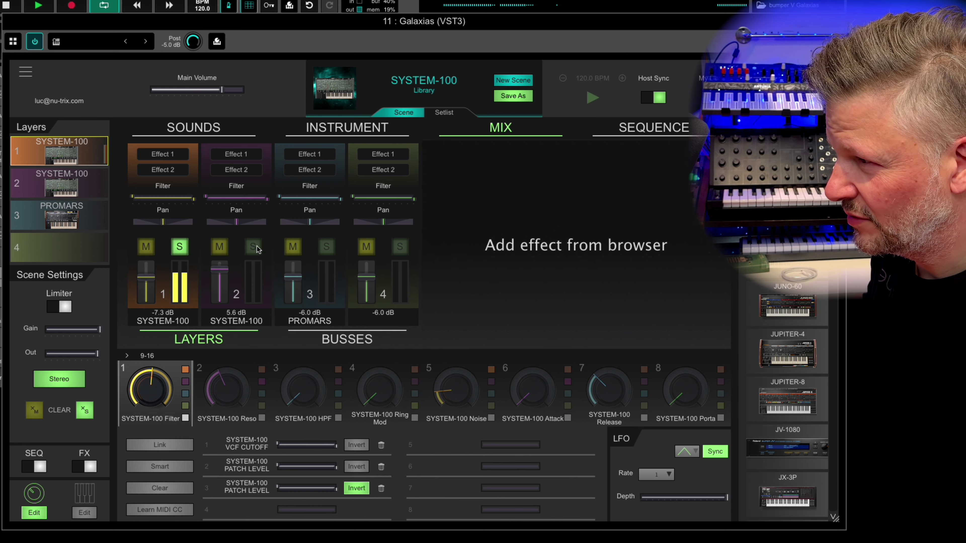
click(182, 248)
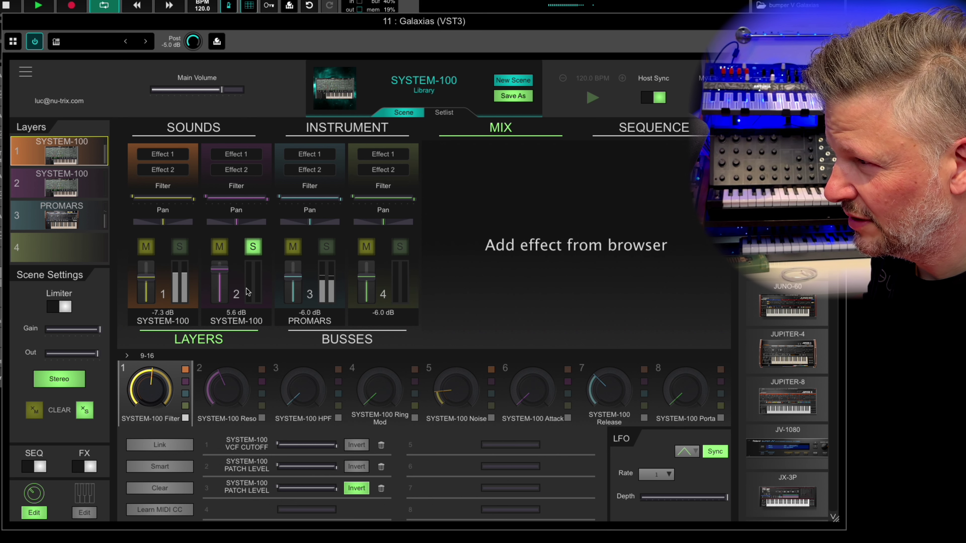
click(326, 247)
click(253, 247)
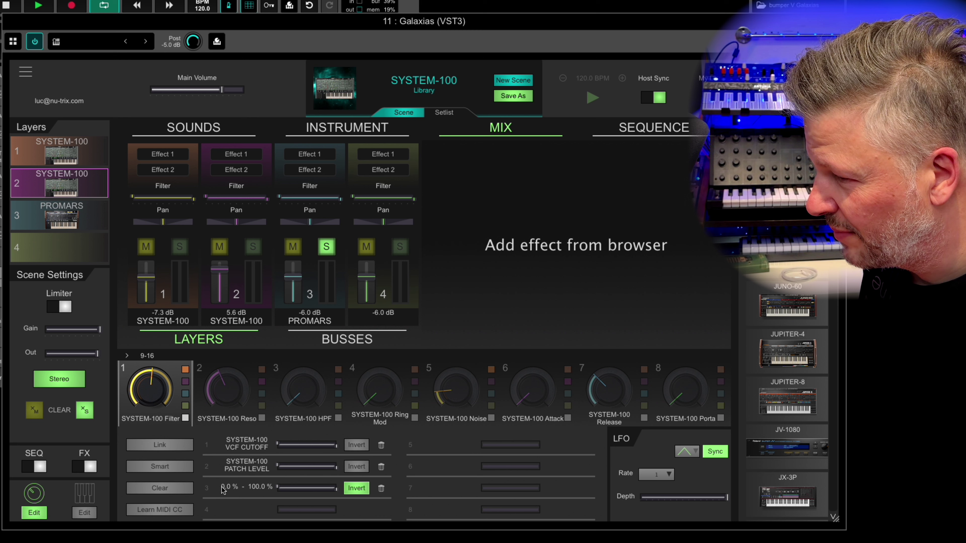
- Examine the SYSTEM-100 Filter knob's three parameter assignments and the instrument panels of layers 2 and 1
mouse_move(247, 487)
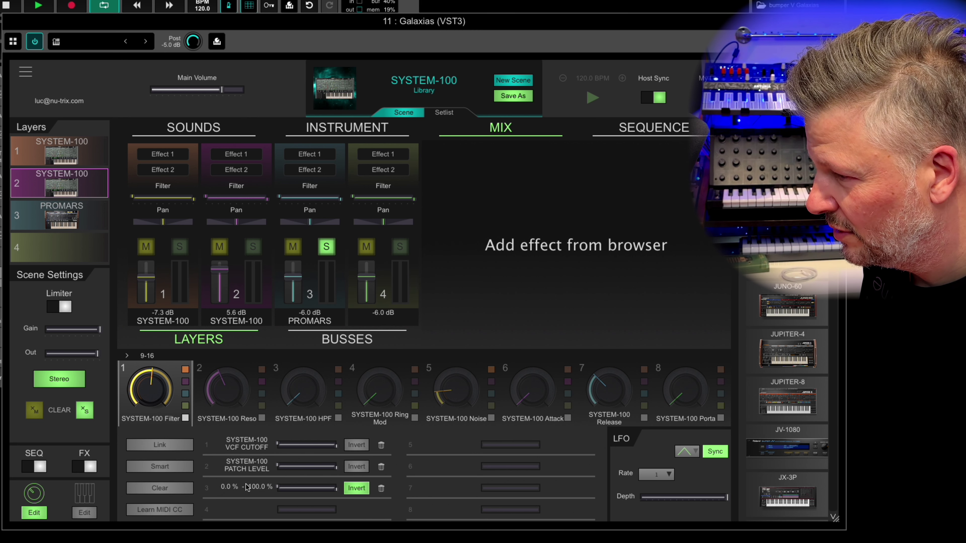
mouse_move(246, 466)
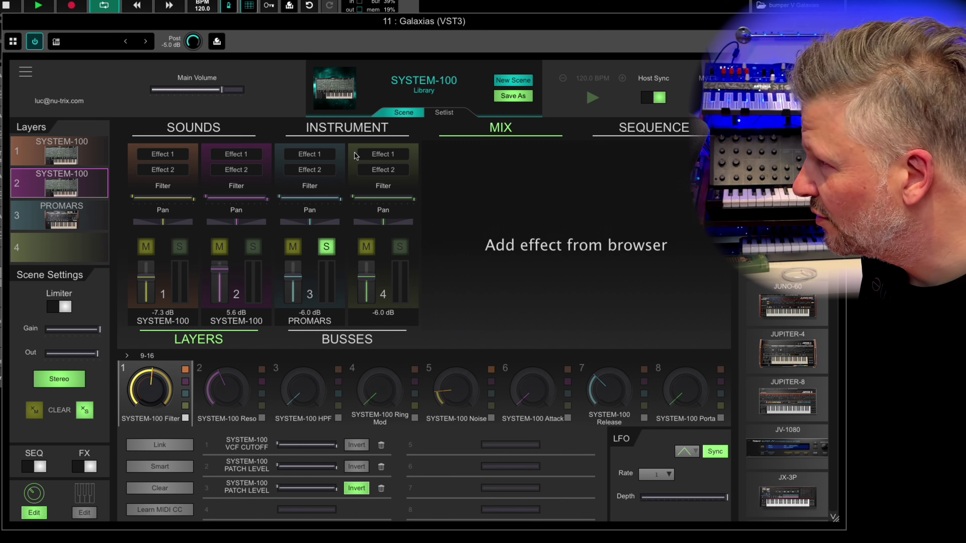
click(310, 131)
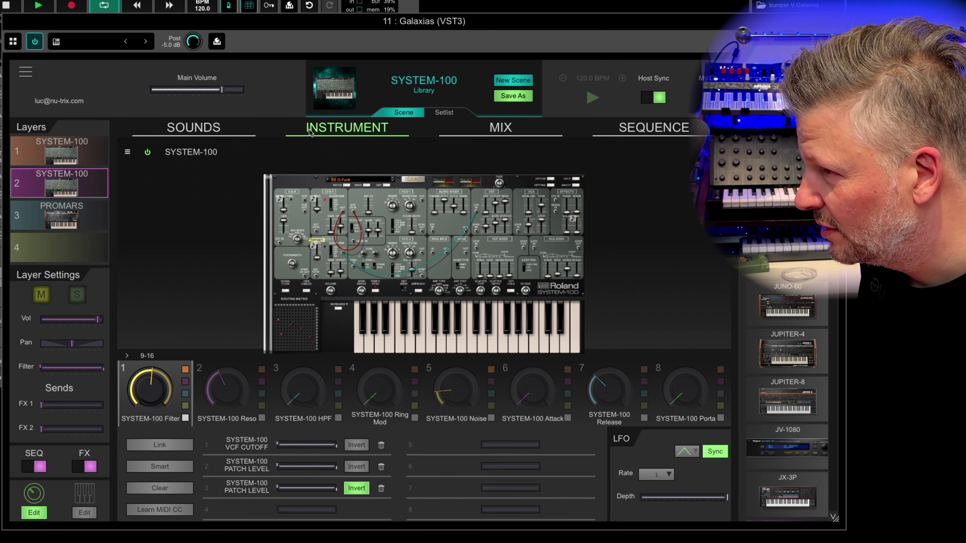
click(59, 150)
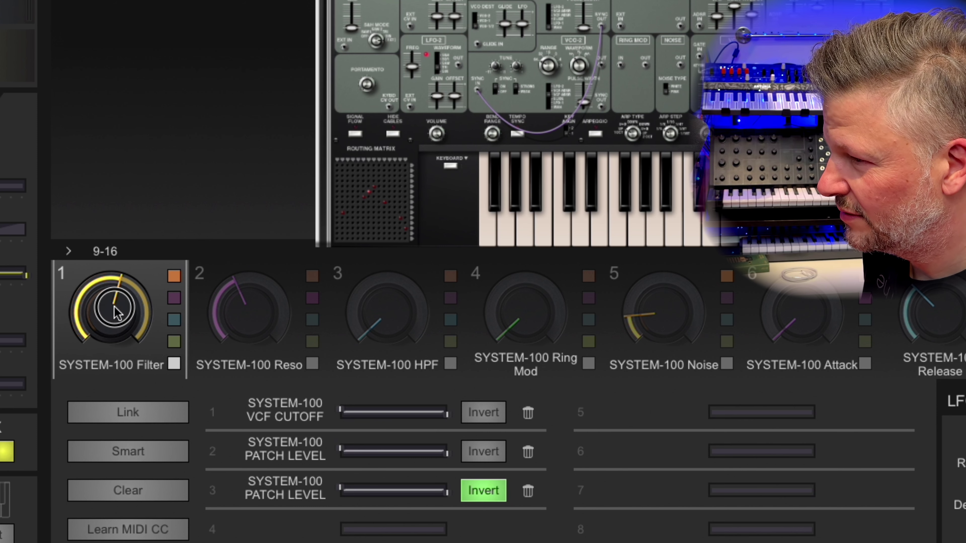
mouse_move(437, 146)
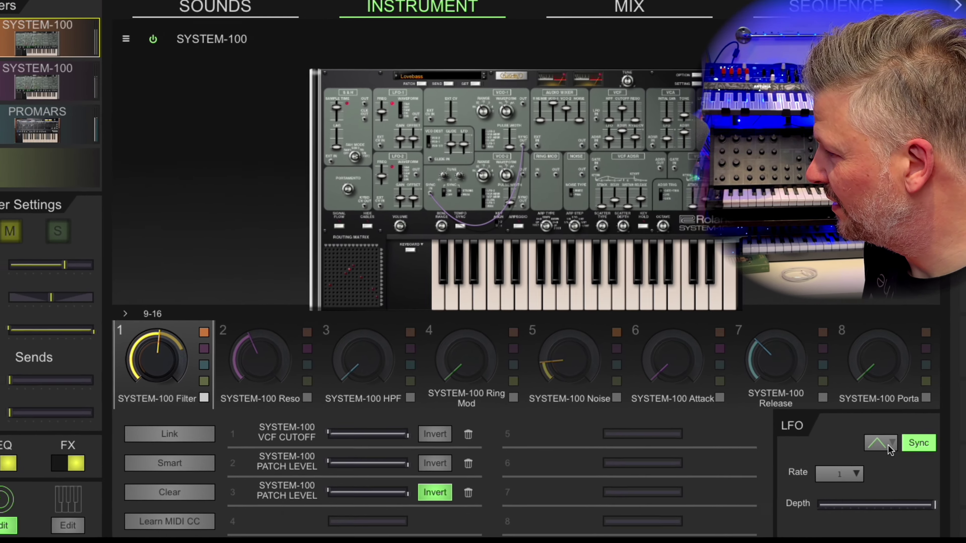
- Set the SYSTEM-100 Filter knob's LFO to a square wave and select the PROMARS layer's Effect 1 slot in the mixer
click(951, 437)
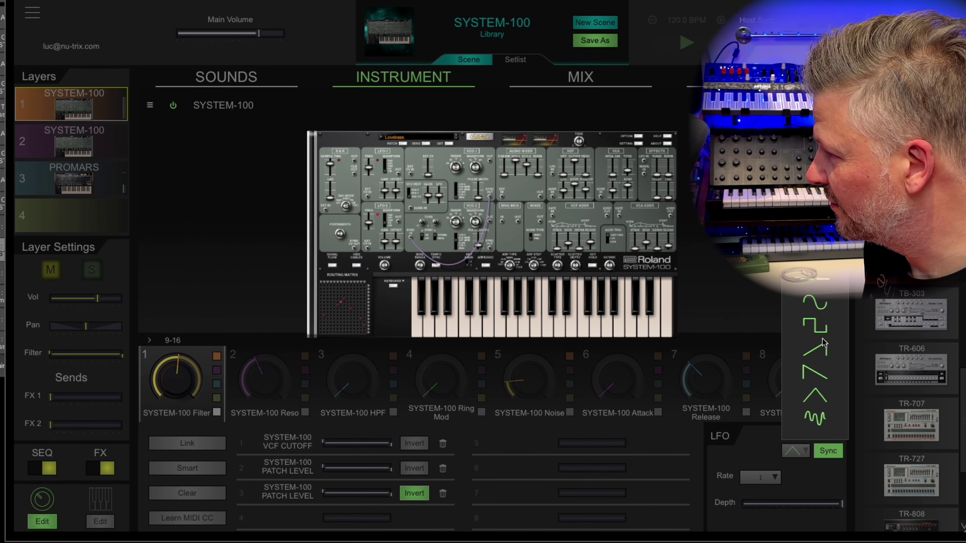
click(818, 331)
click(581, 77)
click(360, 107)
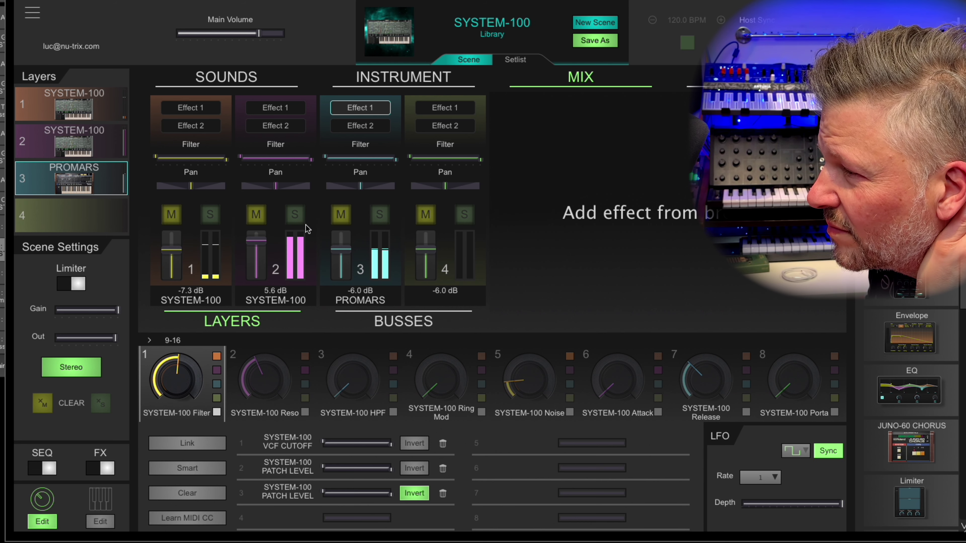
- Try the rising and falling sawtooth waveforms for the SYSTEM-100 Filter knob's LFO
click(795, 450)
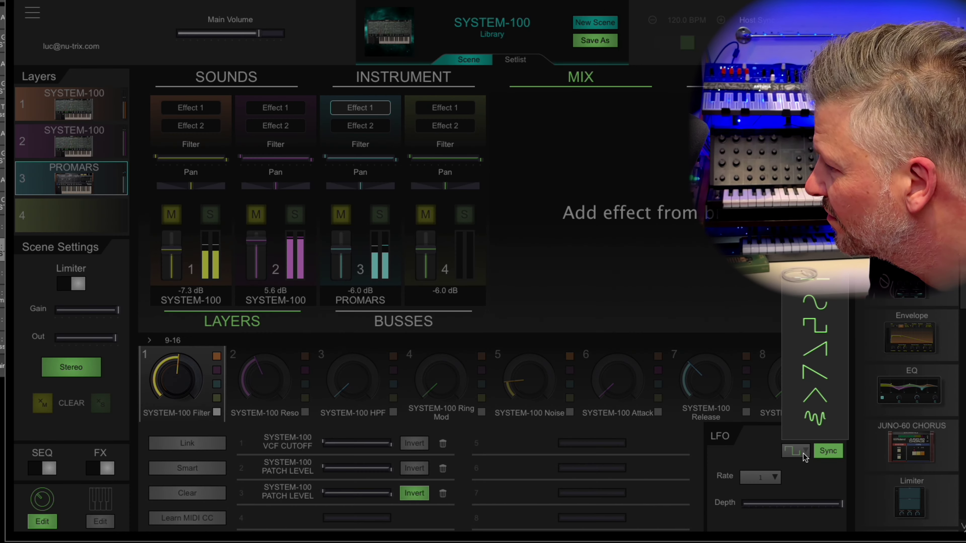
click(817, 354)
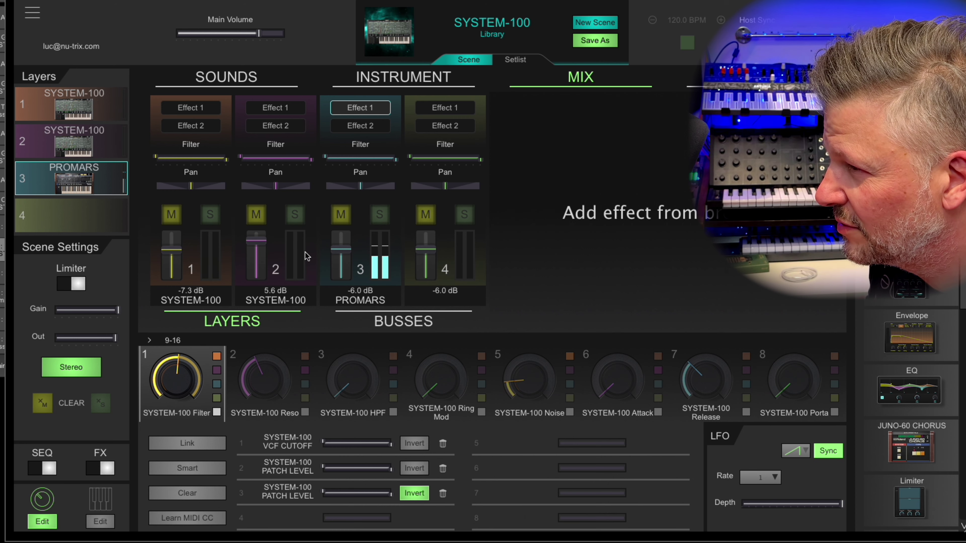
click(800, 456)
click(812, 376)
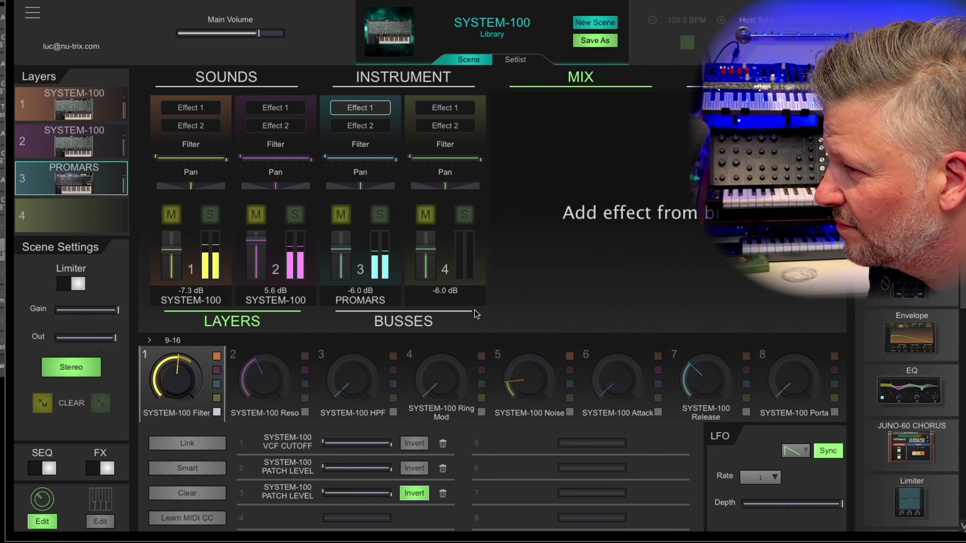
- Mute the PROMARS layer and lower the depth of the filter knob's sine LFO to about half
click(341, 214)
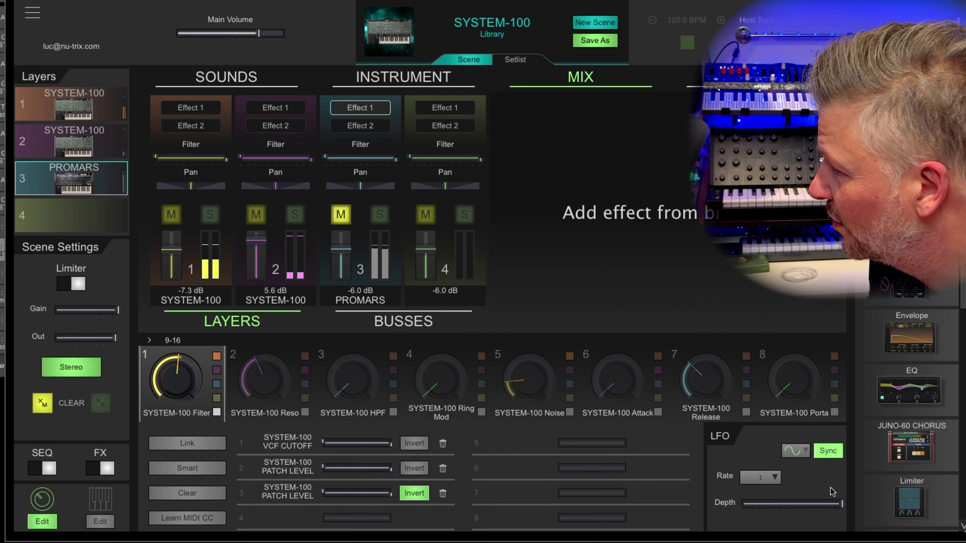
drag(840, 504, 789, 509)
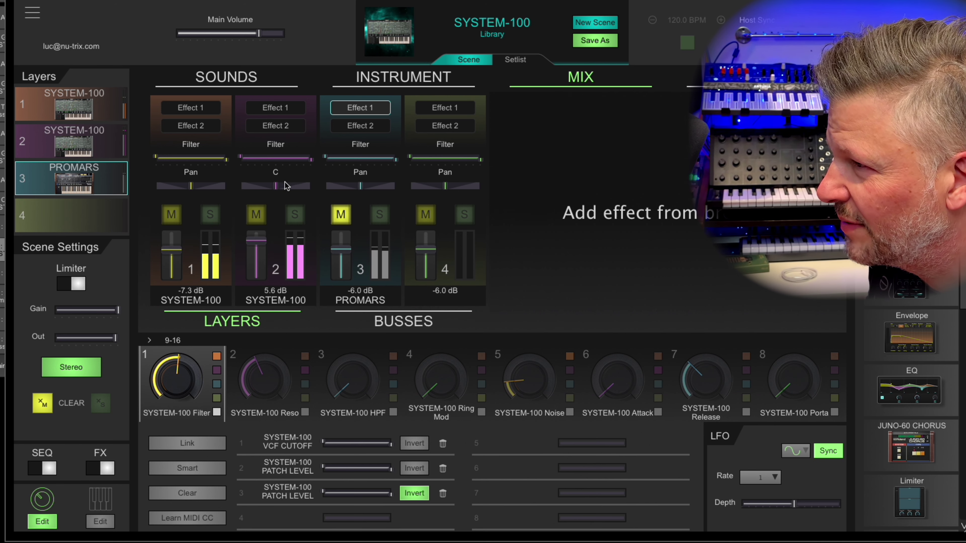
- Pan layer 2 hard right and layer 1 hard left, and unmute the PROMARS layer
drag(286, 185, 338, 183)
drag(191, 186, 157, 183)
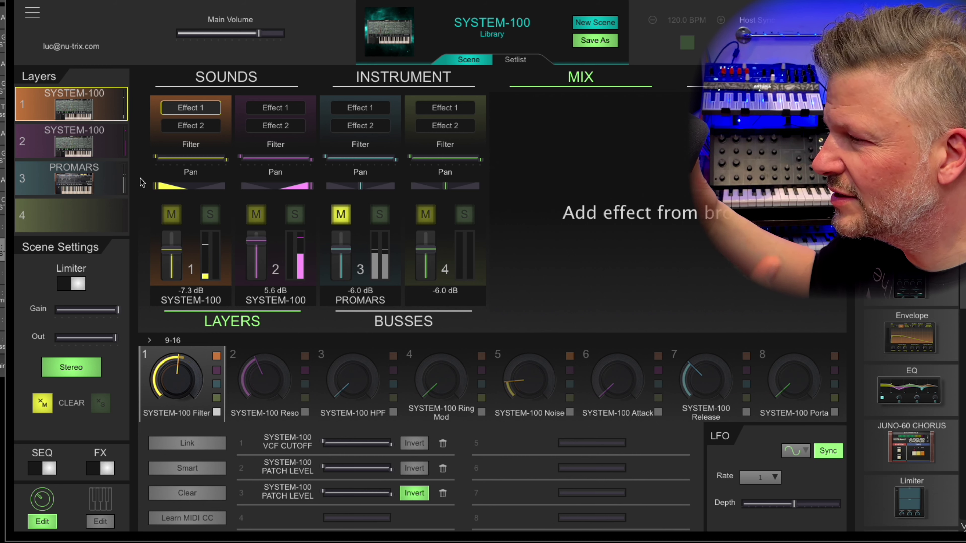
click(340, 215)
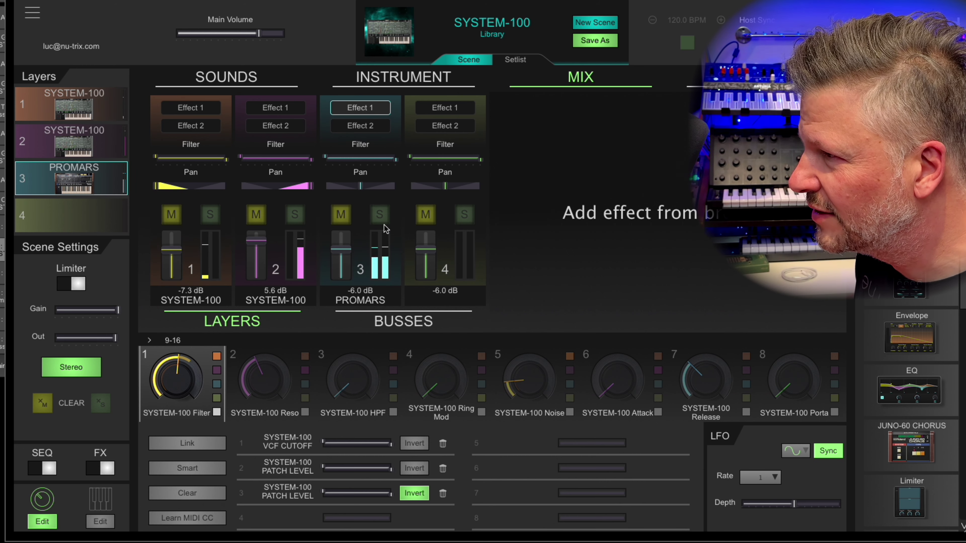
- Load a Delay into the PROMARS layer's Effect 1 slot, link its two sides, adjust the delay rate and stop playback
scroll(645, 228, down, 2)
click(645, 214)
click(331, 151)
drag(332, 232, 379, 231)
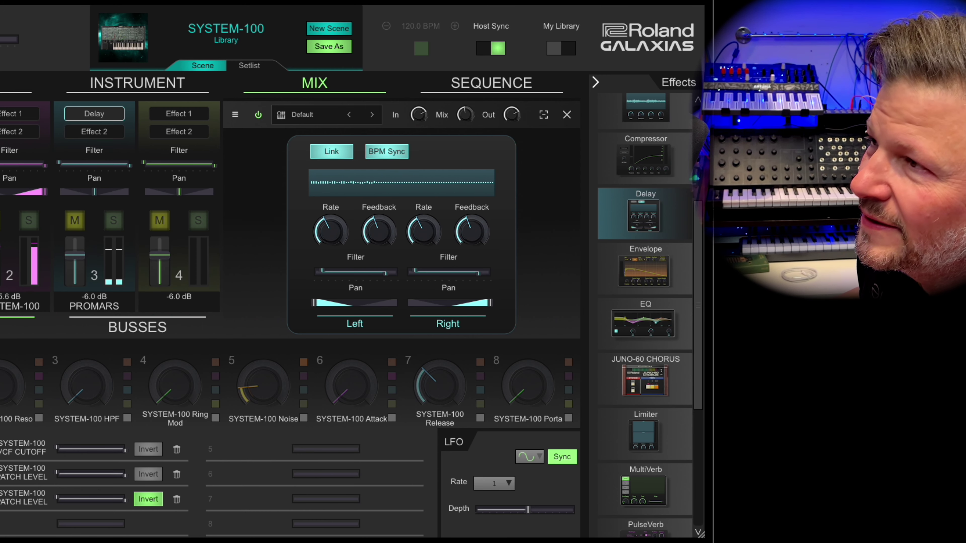
key(space)
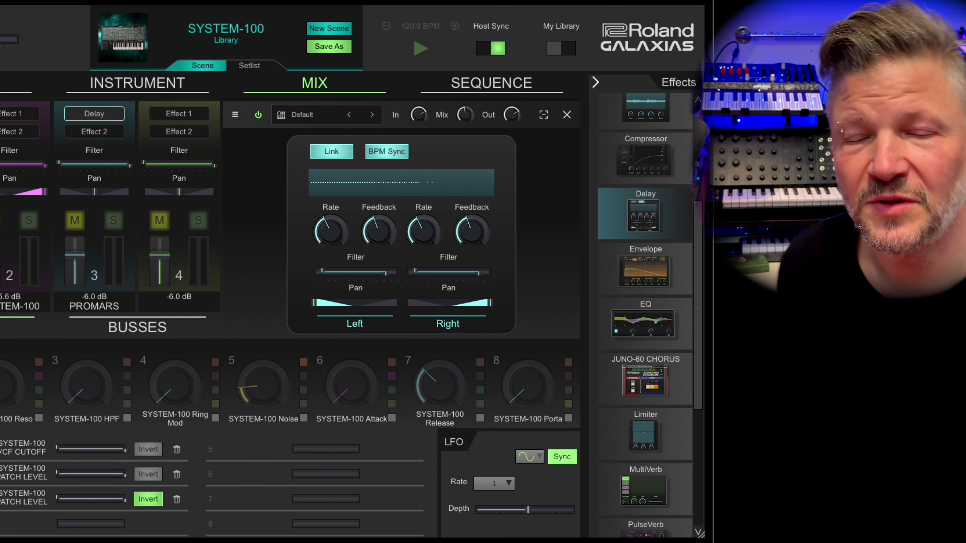